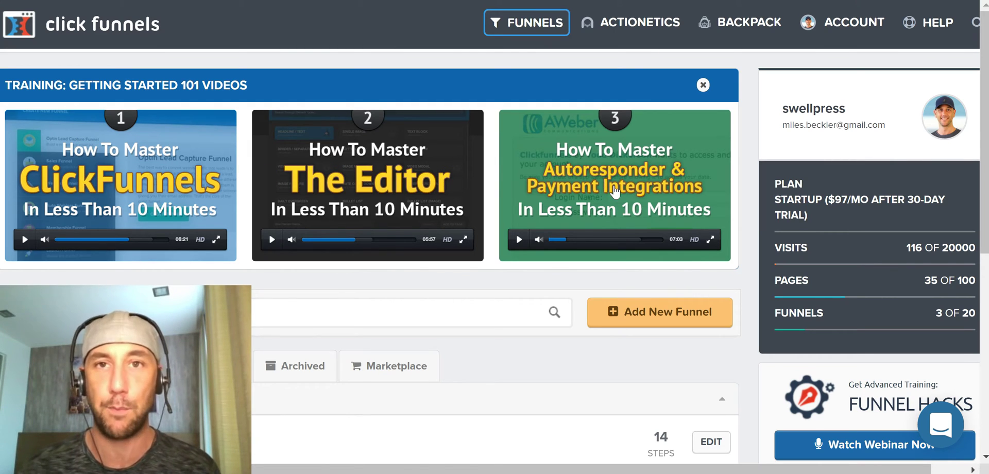
click(483, 290)
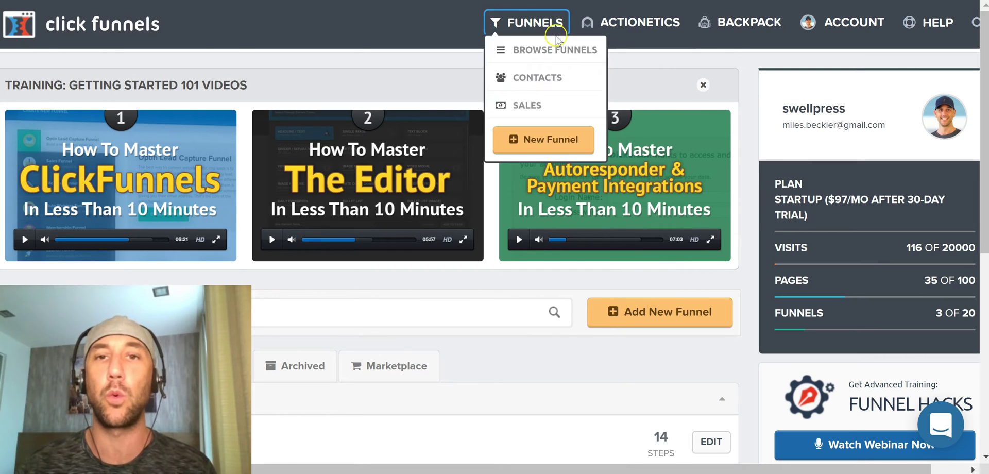
mouse_move(517, 12)
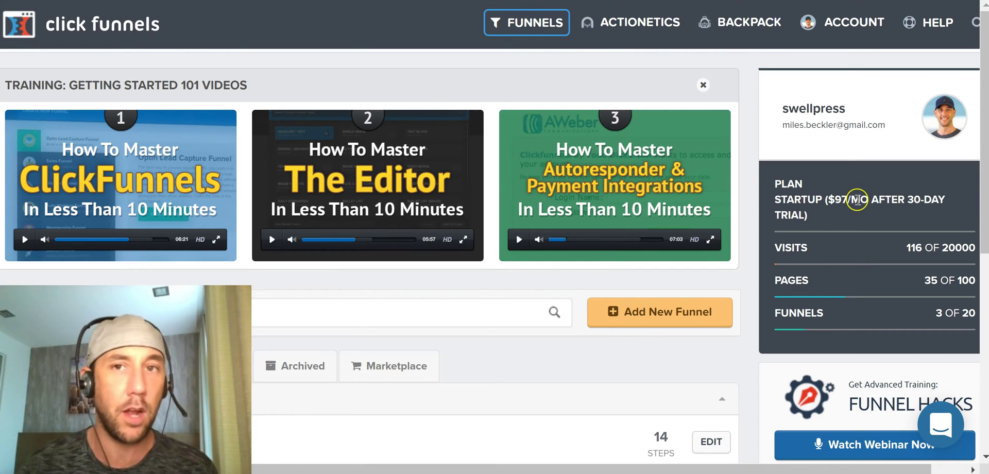
mouse_move(762, 20)
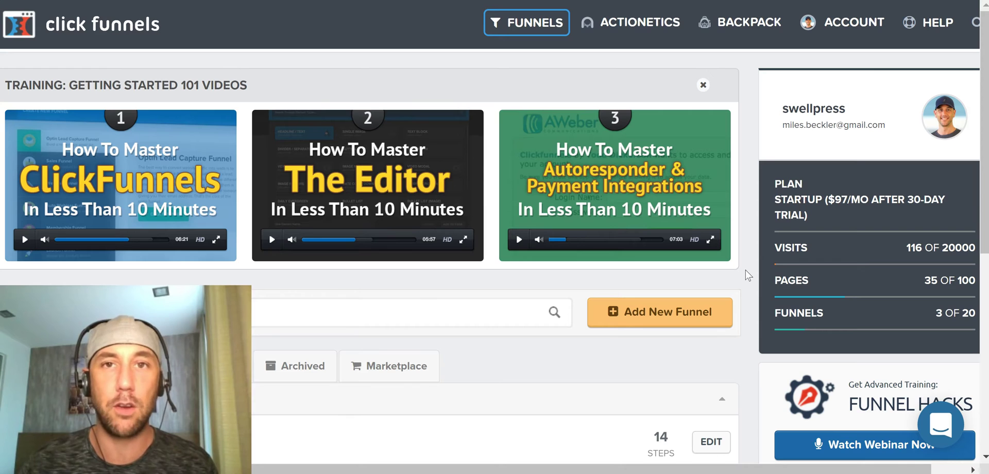
Open the account's API integrations settings to view the connected services
click(843, 25)
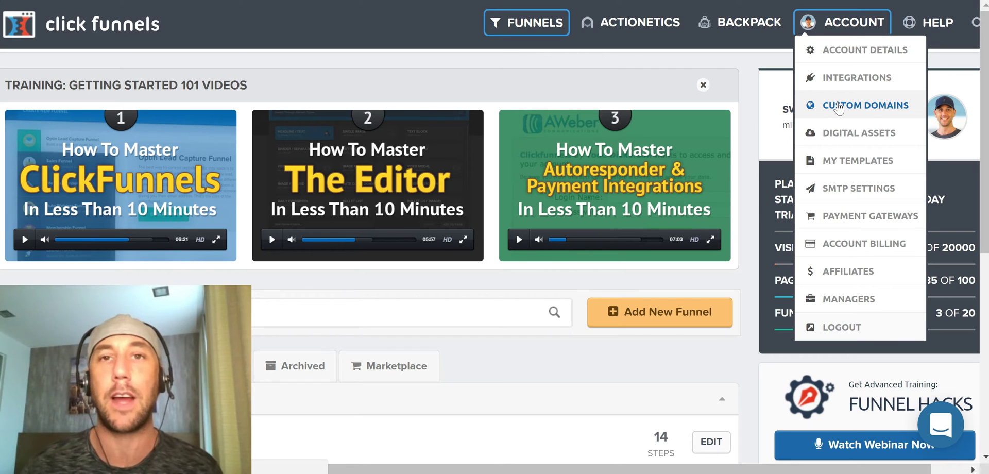
click(856, 106)
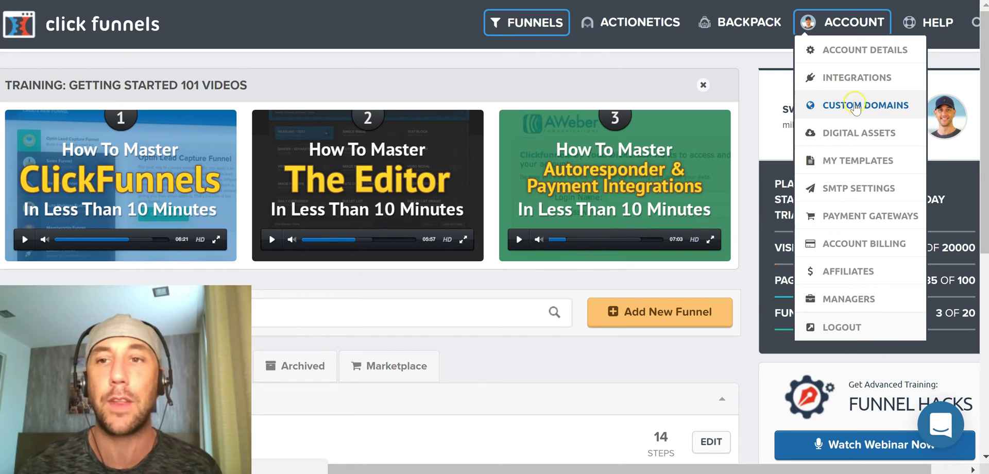
click(852, 77)
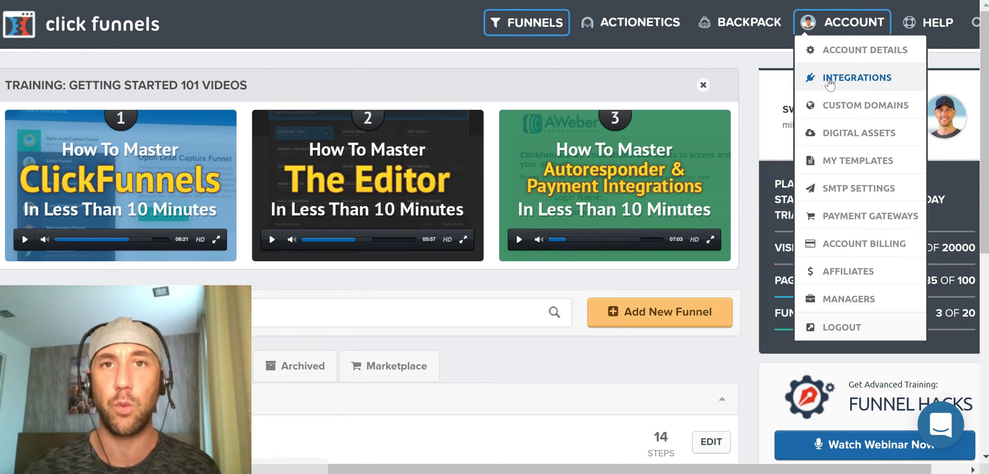
click(830, 81)
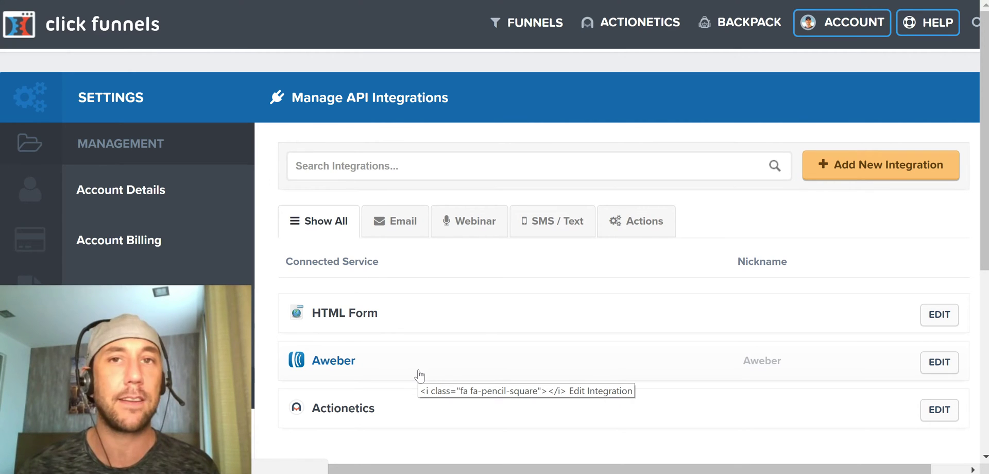
Review the service types offered for a new integration, close the form without creating one and return to the dashboard
click(826, 166)
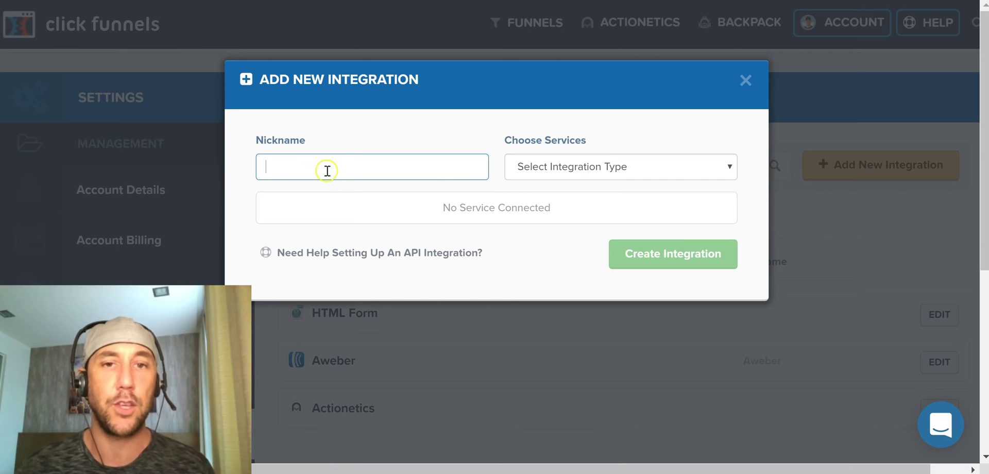
click(570, 174)
mouse_move(734, 192)
mouse_down()
mouse_move(725, 304)
mouse_move(722, 214)
mouse_move(734, 184)
mouse_up()
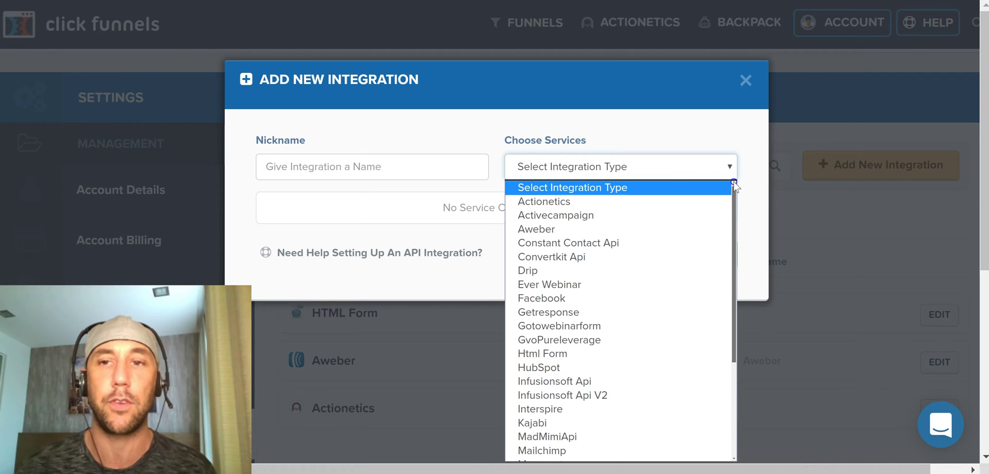
click(745, 81)
click(745, 81)
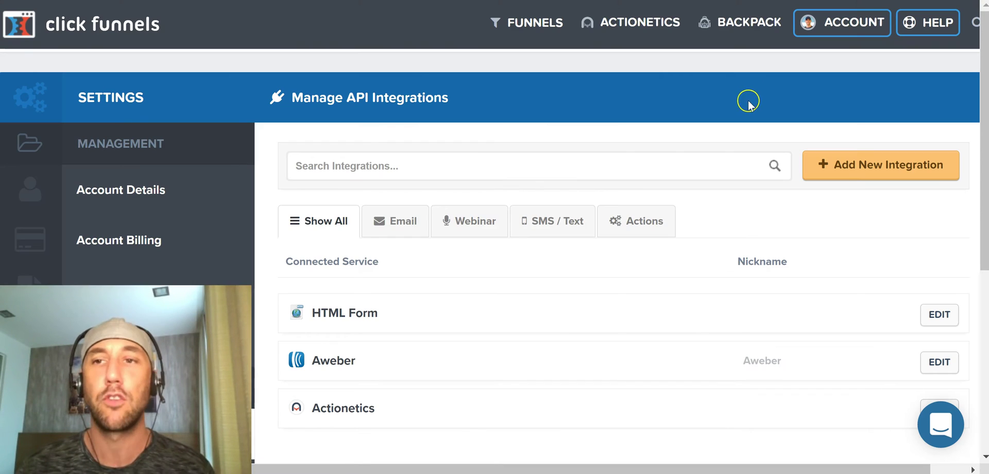
click(136, 25)
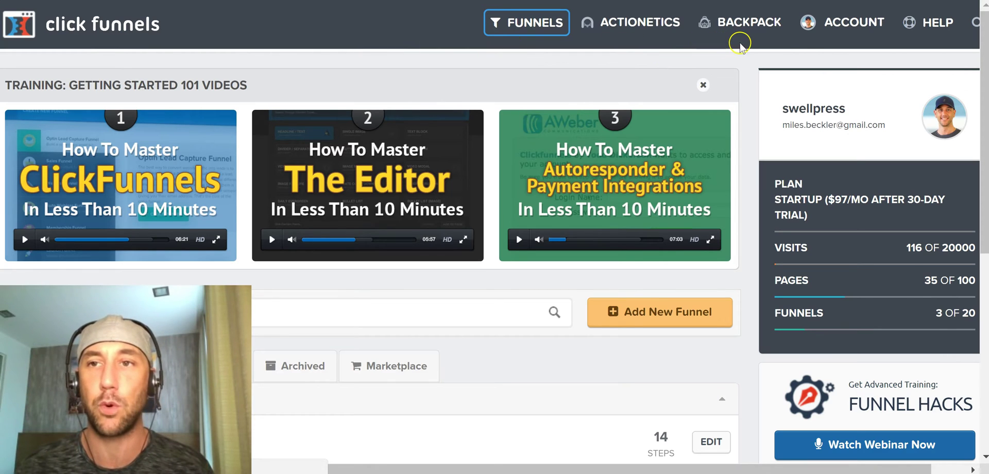
View the account's payment gateway settings and return to the dashboard
click(848, 22)
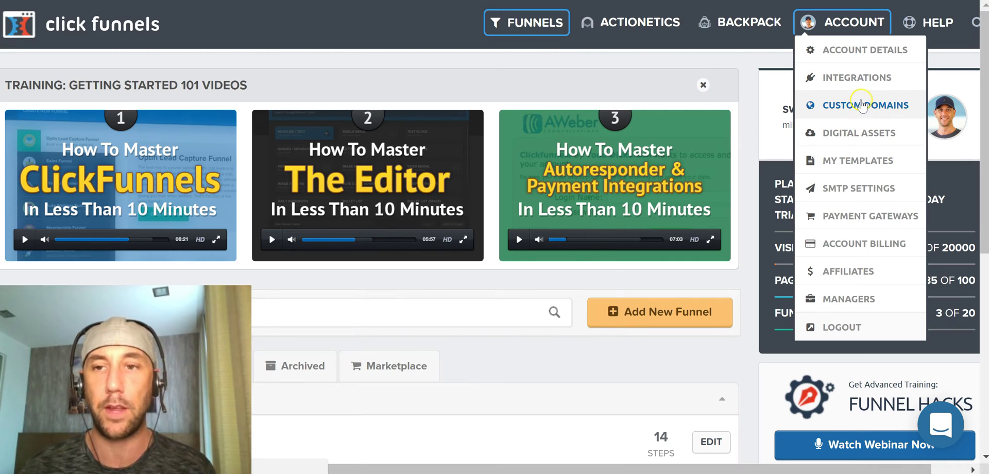
click(837, 221)
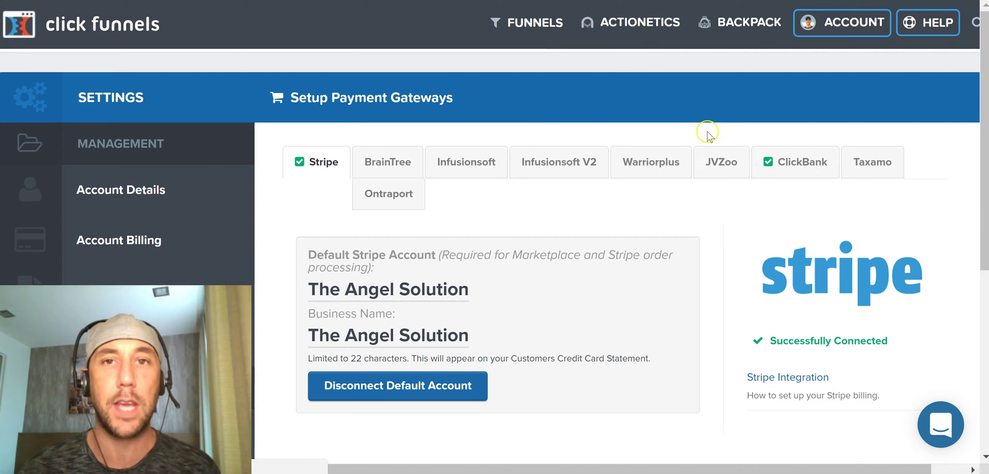
click(113, 34)
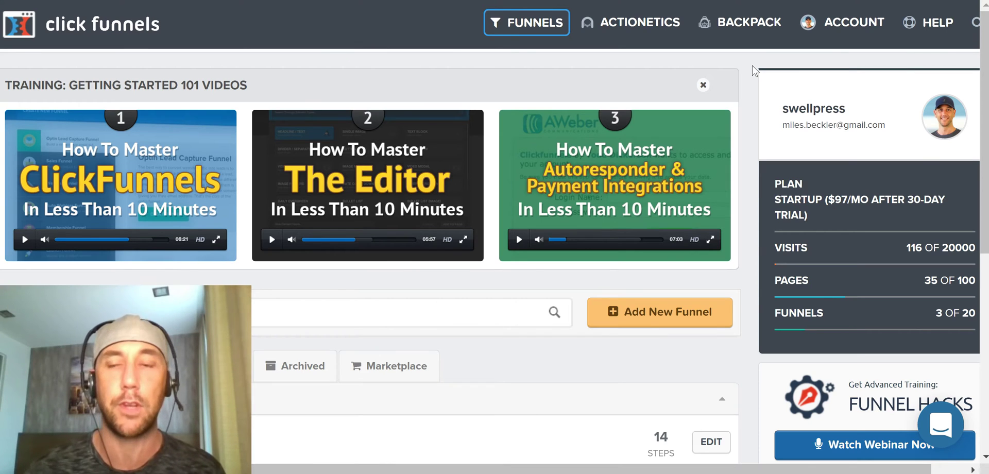
View the account's digital assets management page and go back to the dashboard
click(856, 32)
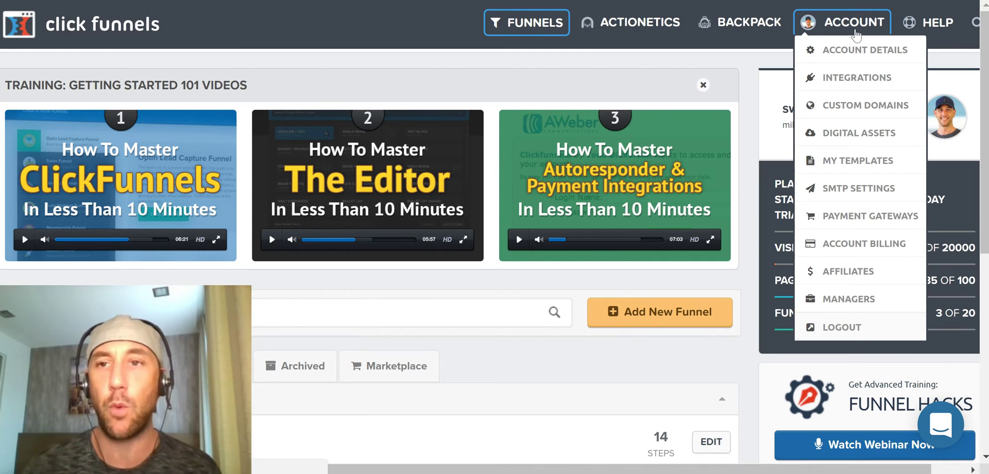
click(852, 134)
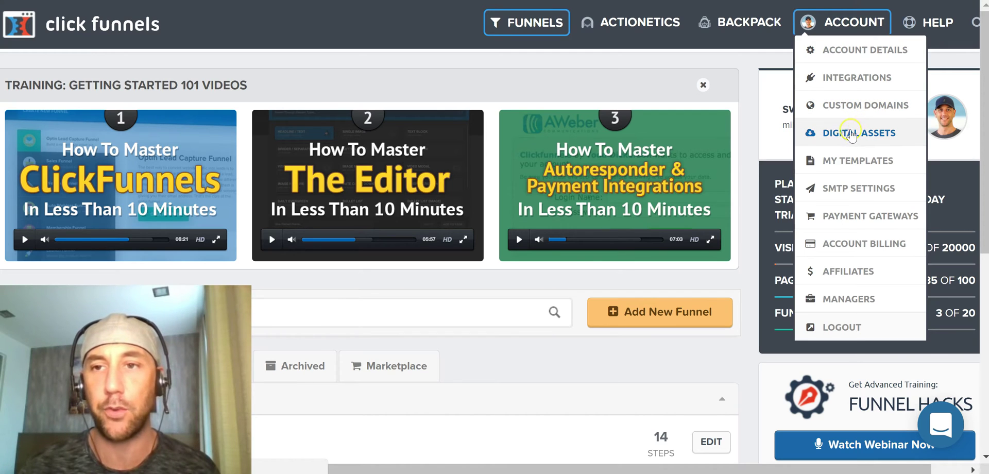
click(752, 106)
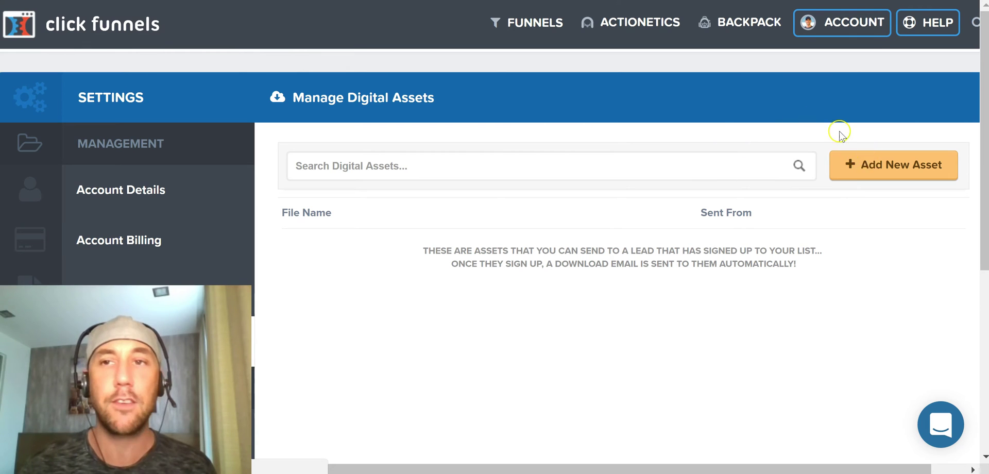
key(alt+Left)
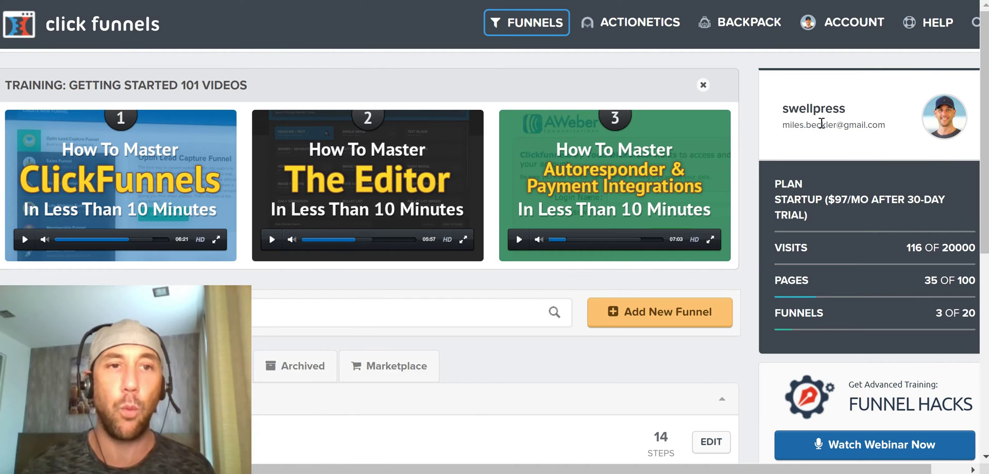
Start a new funnel and choose Sell Your Product as its goal
drag(984, 46, 985, 91)
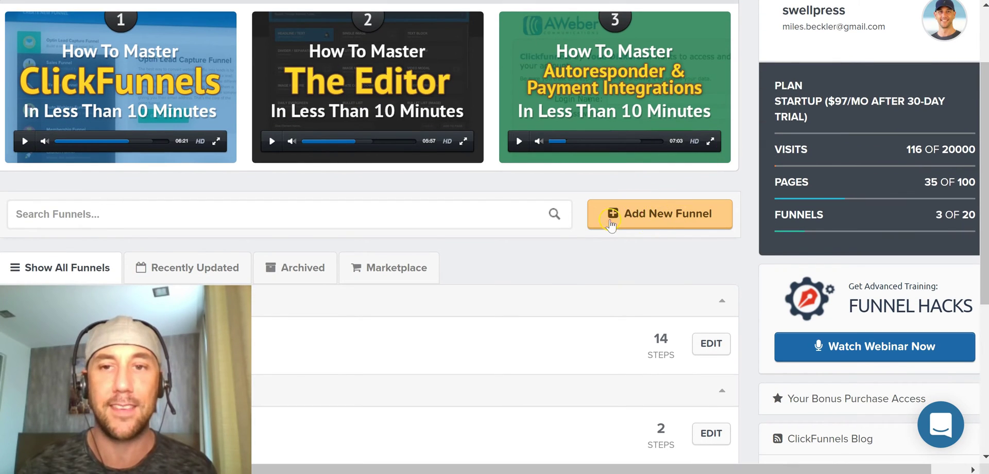
click(660, 219)
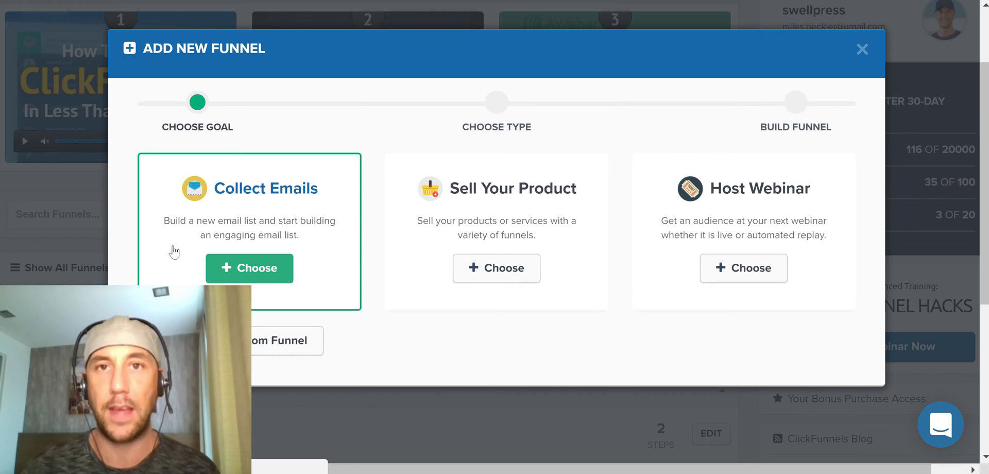
click(473, 282)
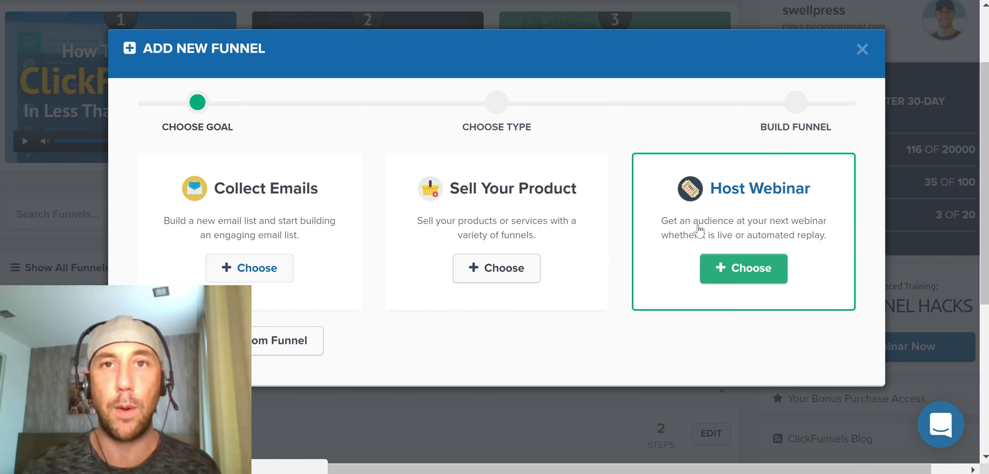
click(694, 210)
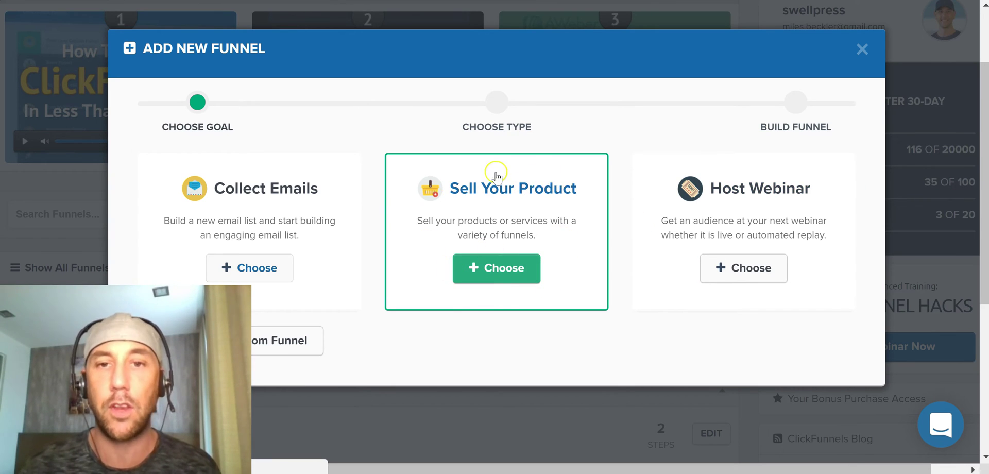
click(501, 275)
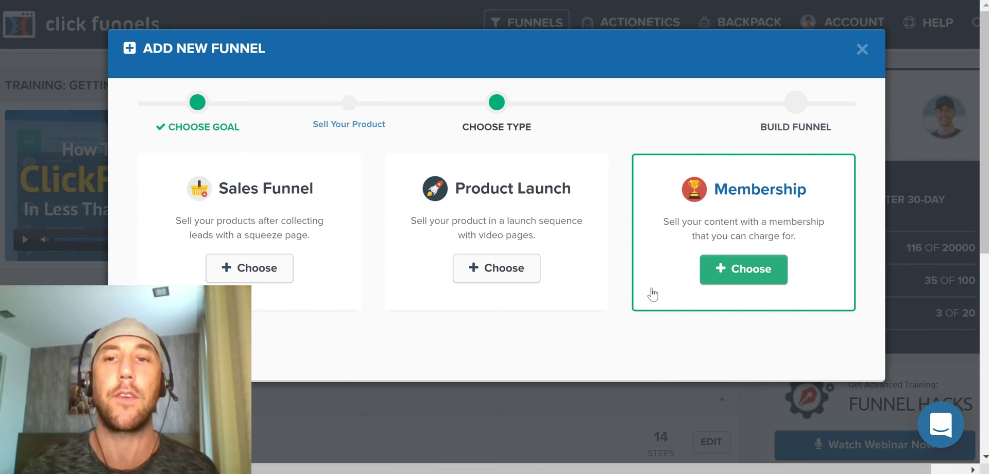
Choose the Sales Funnel type, name it with the owner's full name followed by "Sales Funnel", and build it without a group tag
click(675, 256)
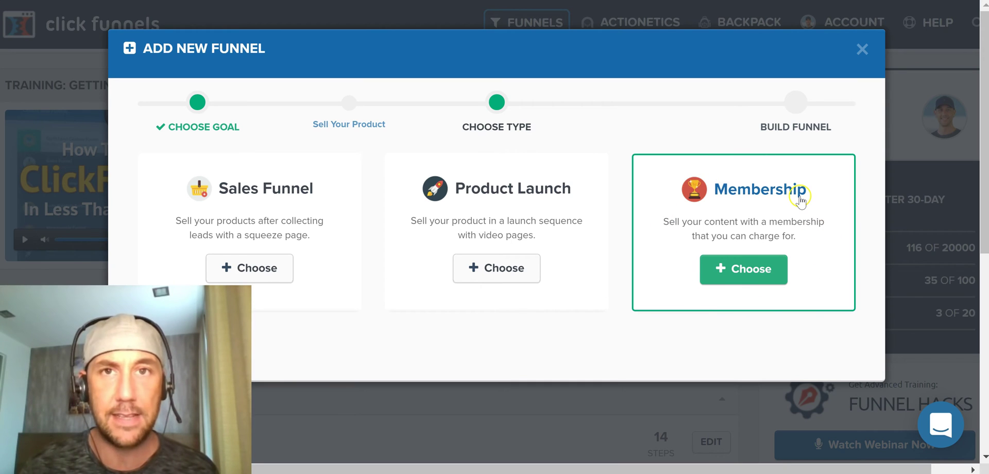
click(253, 270)
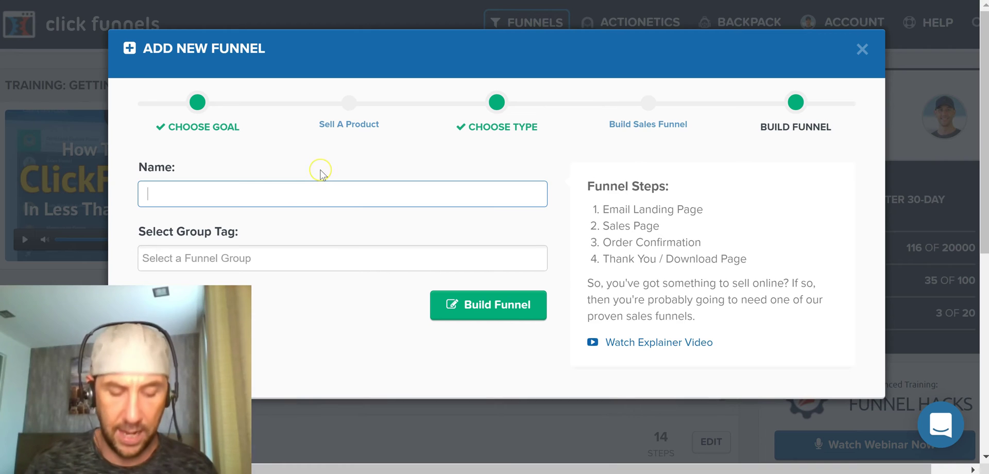
text(Miles Beckler Sales Funnel)
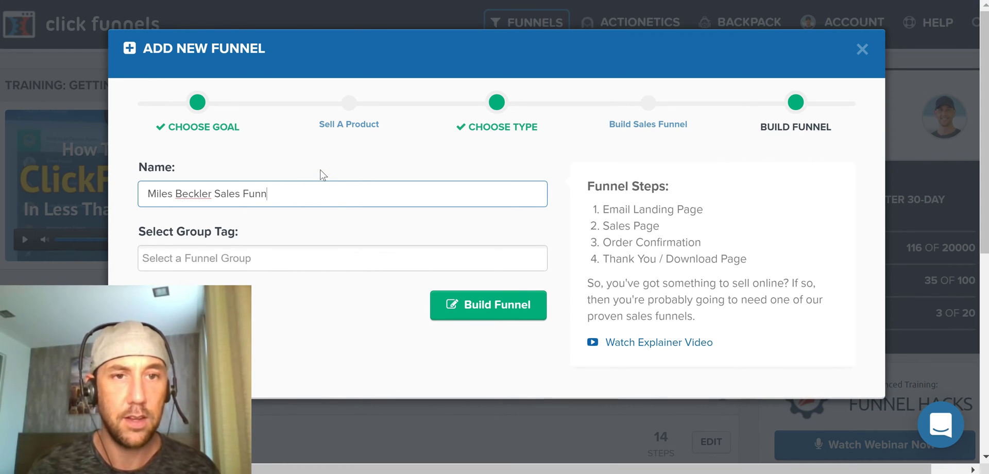
click(276, 265)
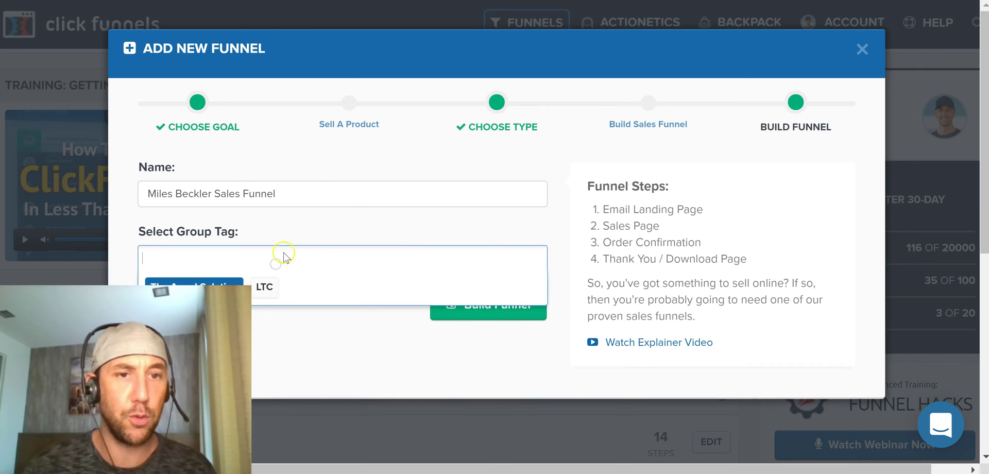
click(293, 263)
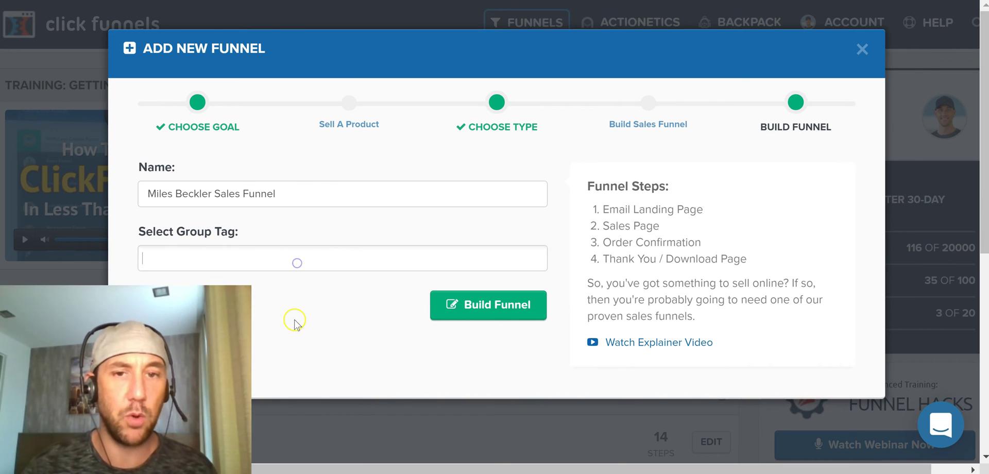
click(505, 308)
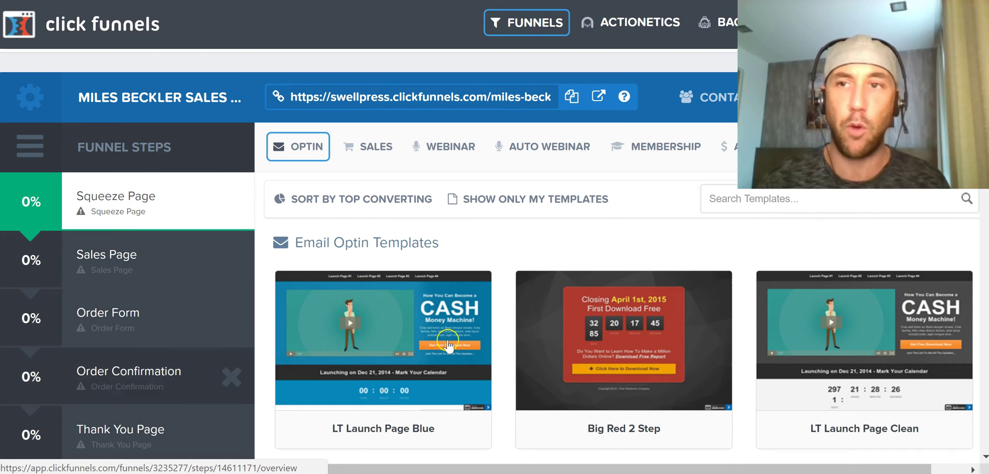
Browse the email optin templates for the squeeze page and review the available template categories
scroll(490, 232, down, 3)
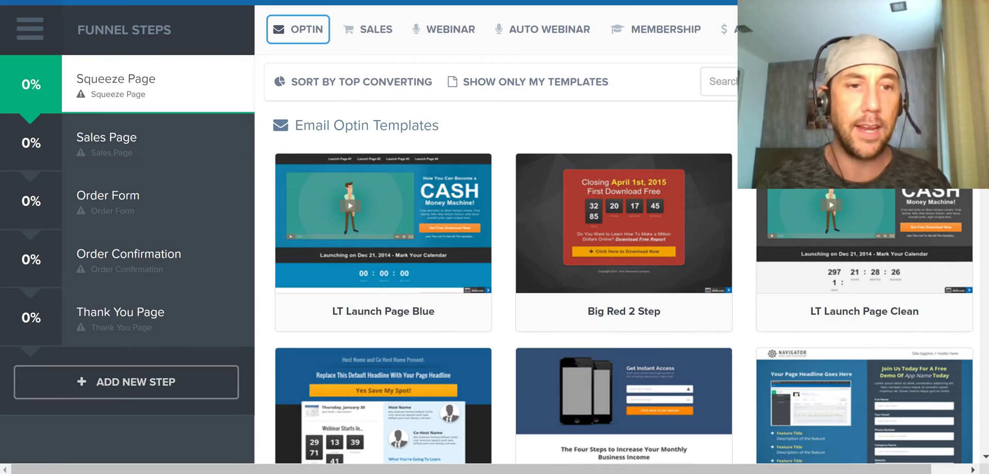
scroll(489, 232, up, 1)
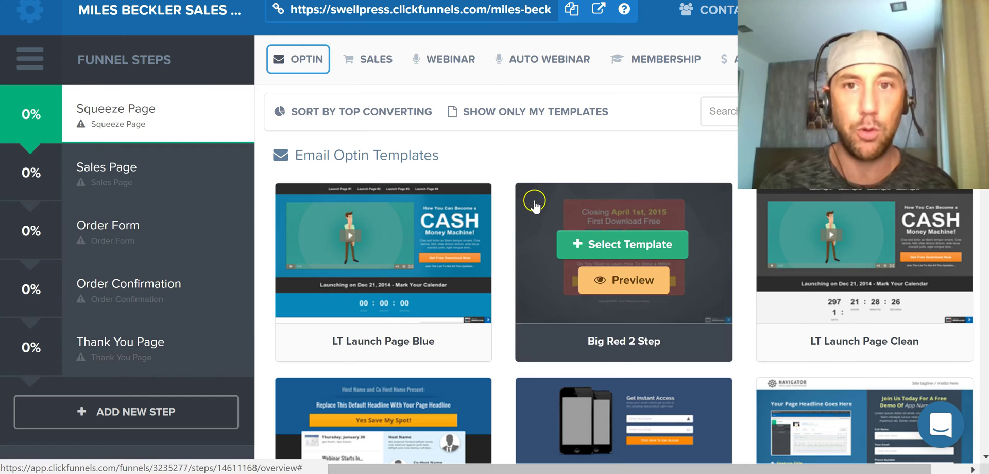
scroll(492, 232, down, 1)
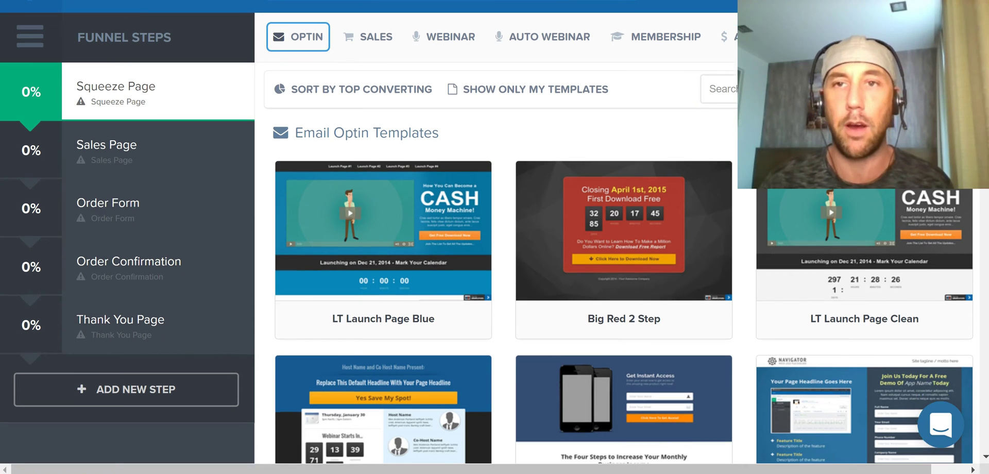
scroll(494, 232, up, 1)
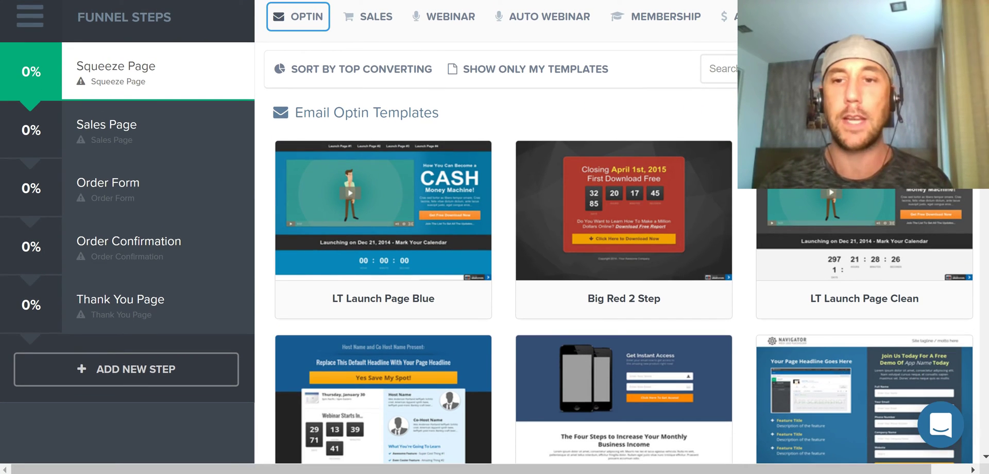
scroll(623, 232, down, 6)
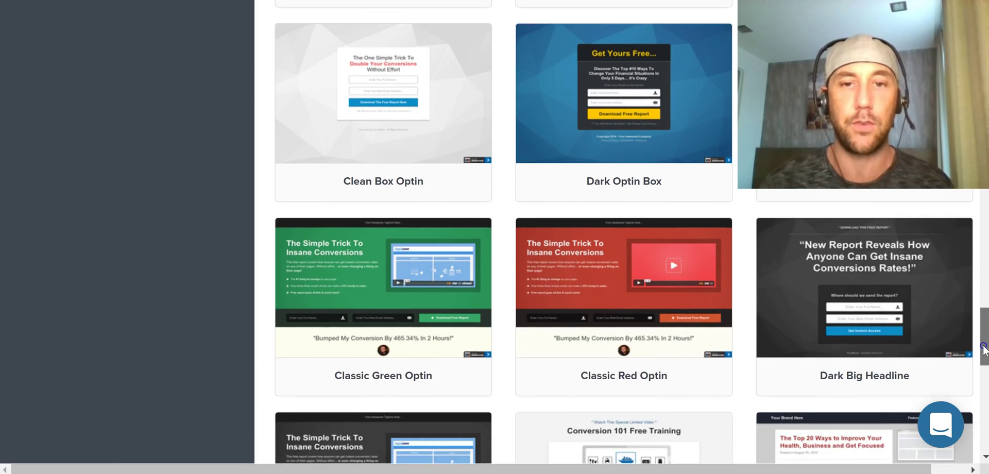
drag(982, 349, 972, 413)
mouse_move(673, 306)
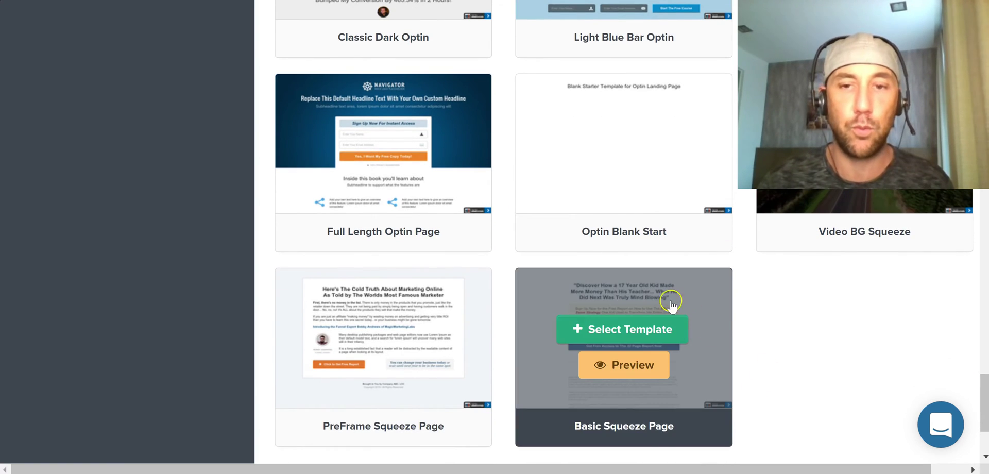
scroll(619, 232, up, 20)
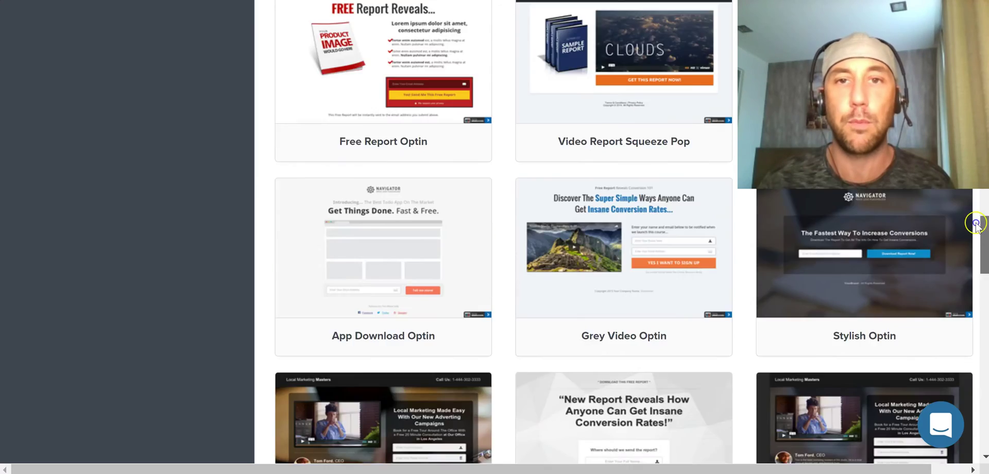
scroll(490, 232, down, 1)
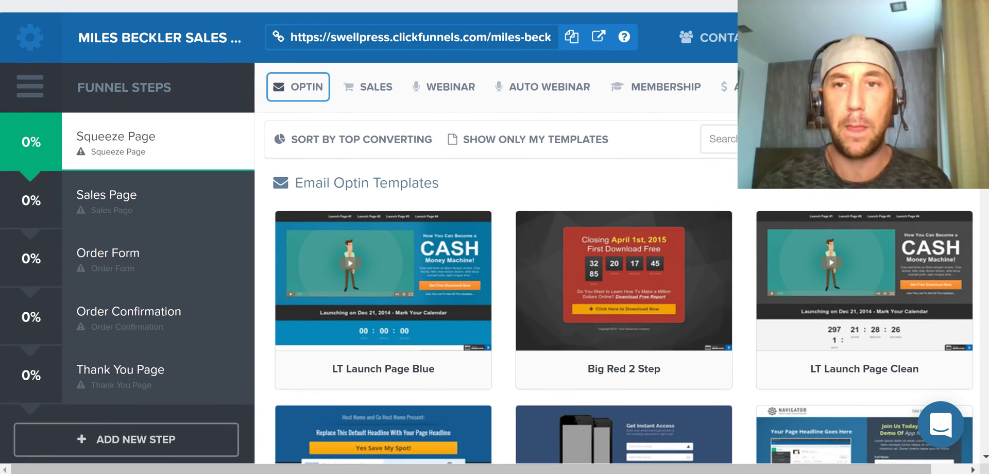
scroll(312, 154, up, 1)
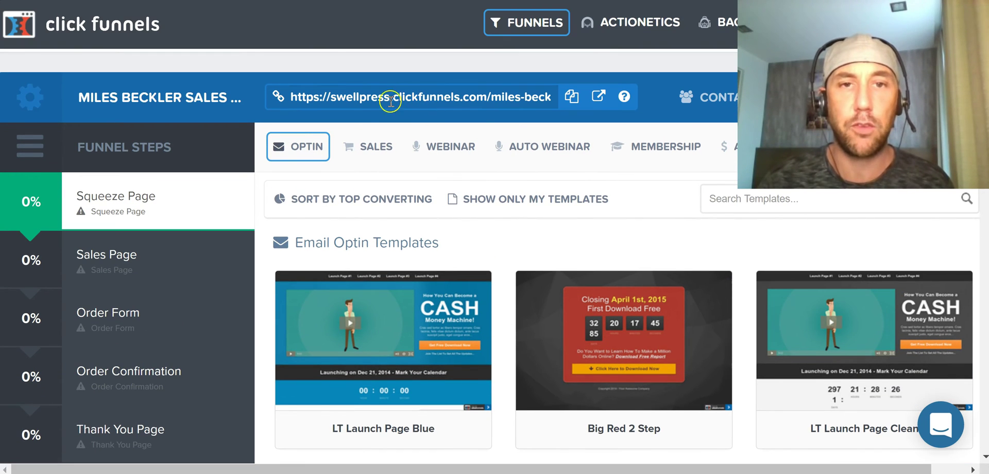
click(312, 148)
mouse_move(448, 149)
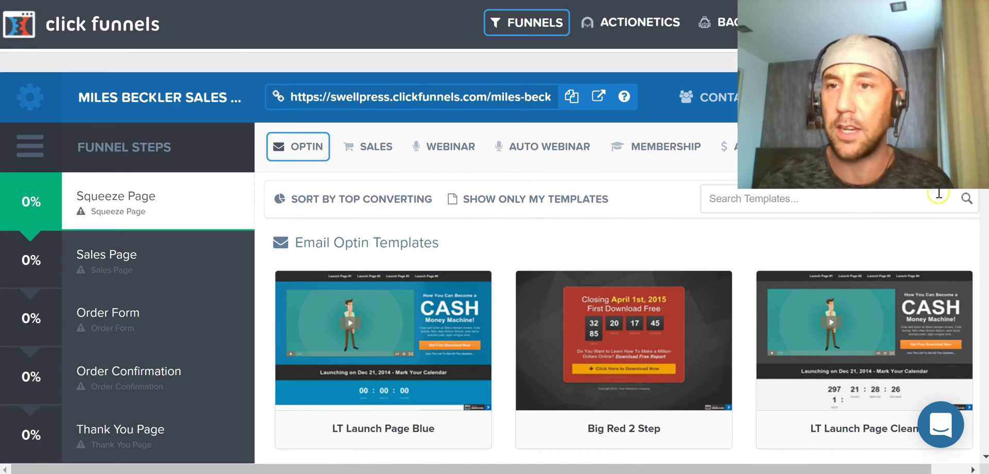
Choose the 2 Step Video Optin template for the squeeze page
scroll(490, 232, down, 4)
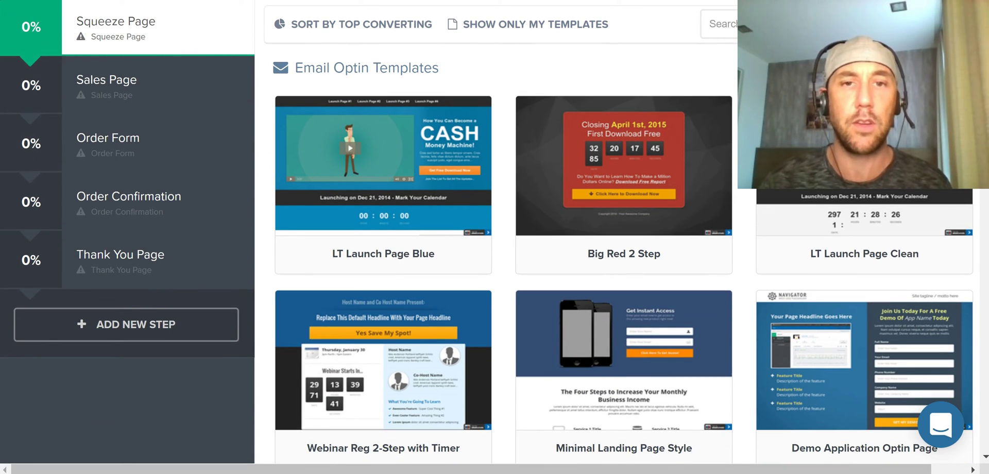
scroll(618, 232, down, 5)
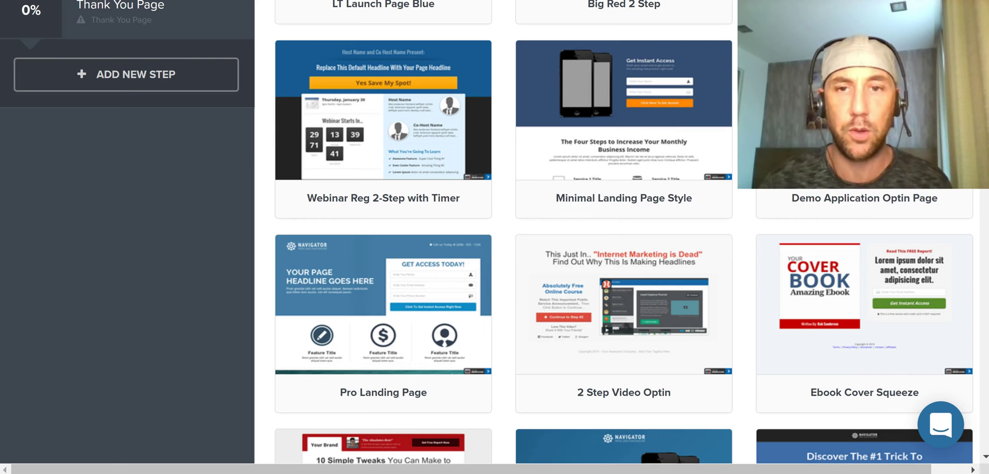
mouse_move(721, 244)
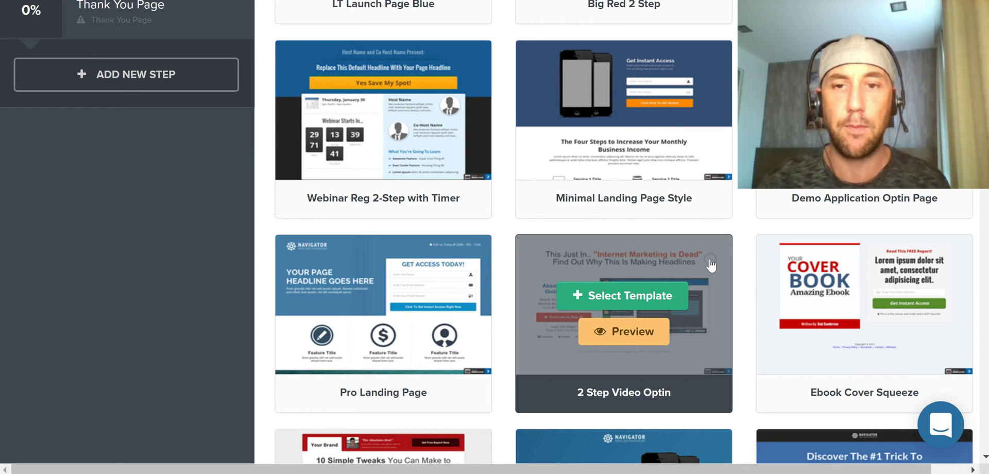
click(673, 287)
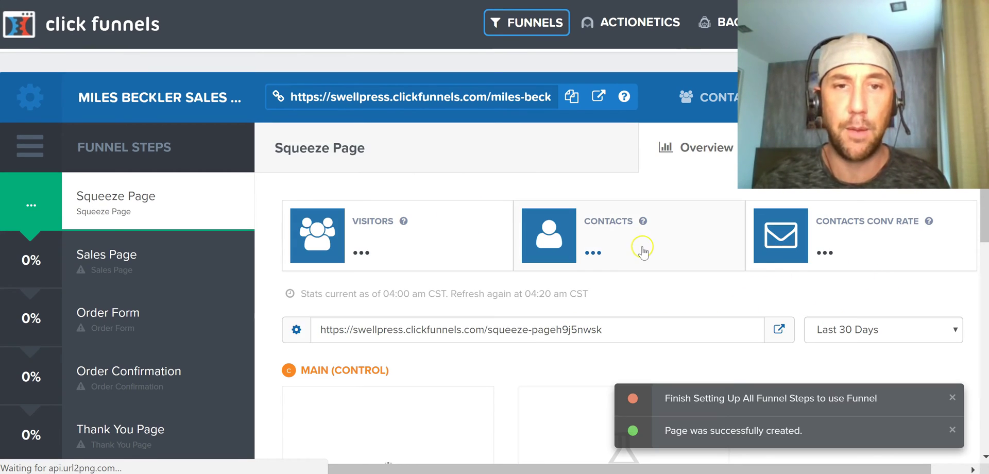
Examine the squeeze page overview, including its statistics, page URL, control page and split test option
scroll(575, 281, down, 3)
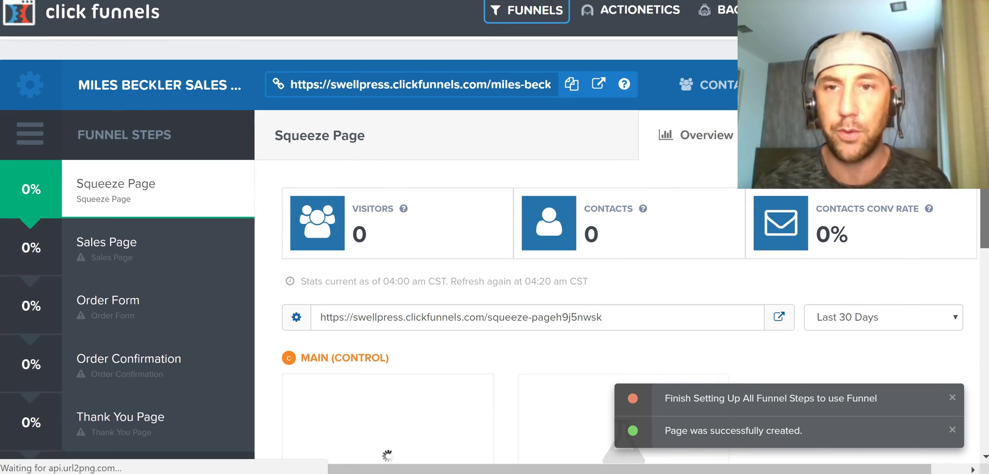
scroll(985, 211, down, 1)
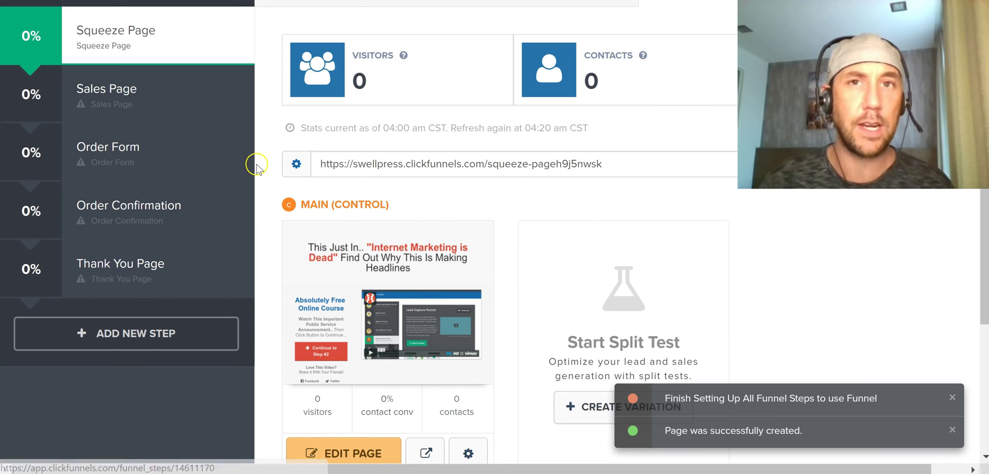
scroll(985, 191, right, 1)
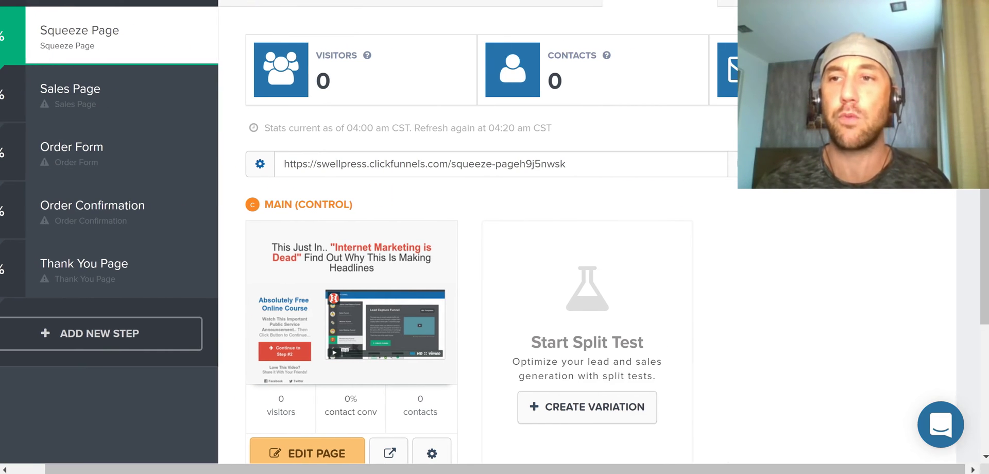
drag(822, 467, 802, 466)
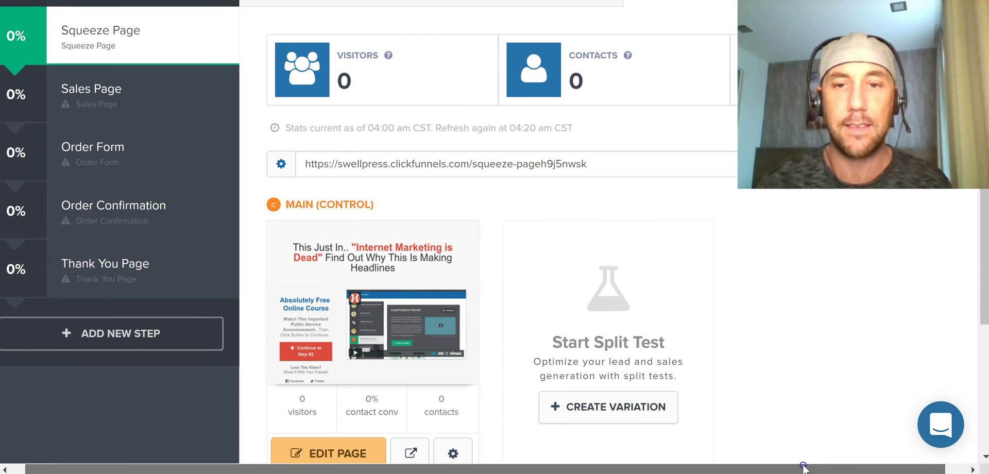
drag(984, 263, 984, 181)
scroll(985, 211, down, 2)
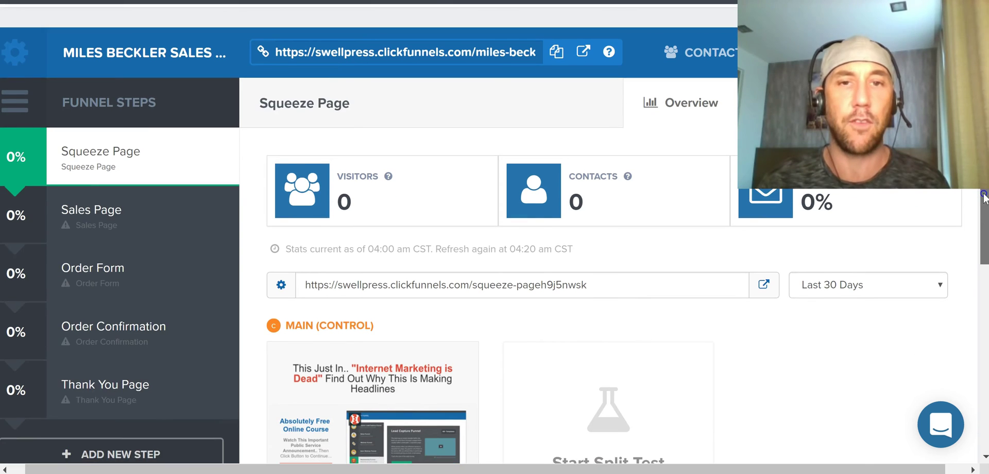
scroll(984, 212, up, 2)
scroll(984, 208, down, 1)
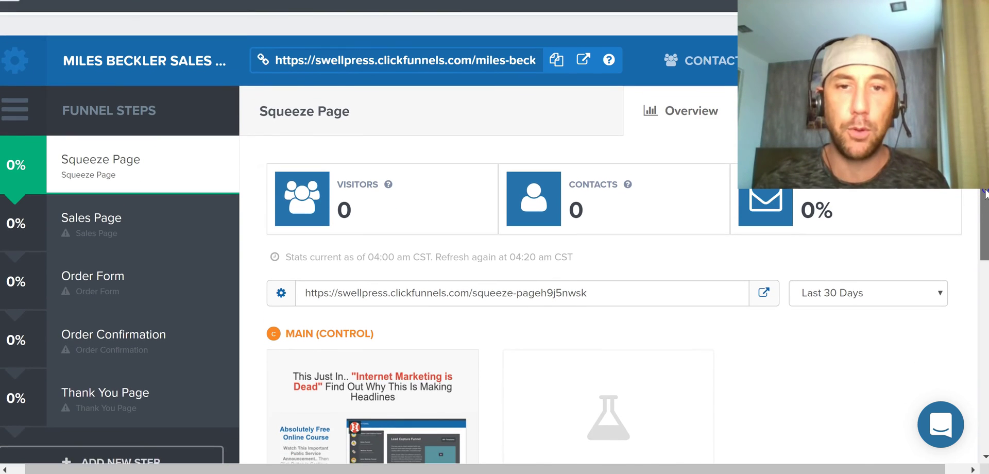
scroll(985, 206, down, 1)
scroll(985, 206, down, 1)
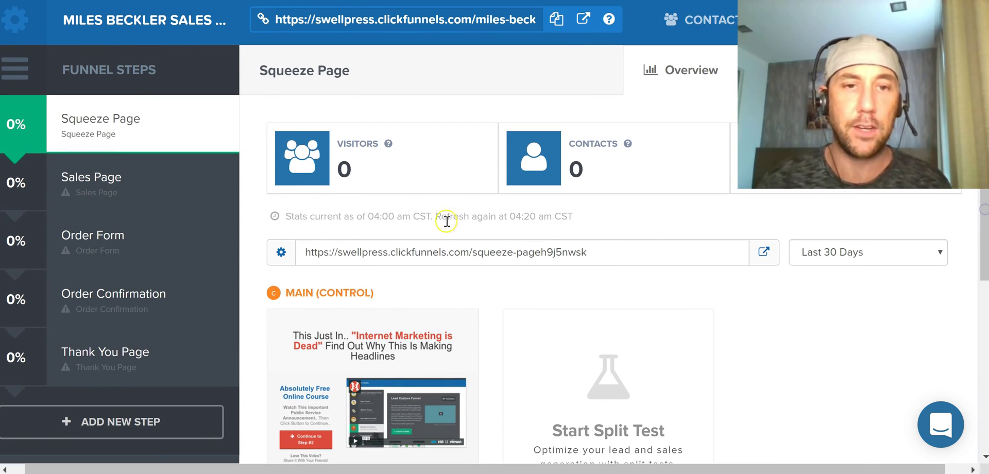
Change the squeeze page's path to squeeze-page-awesomsauce in its settings and update the funnel step
click(280, 254)
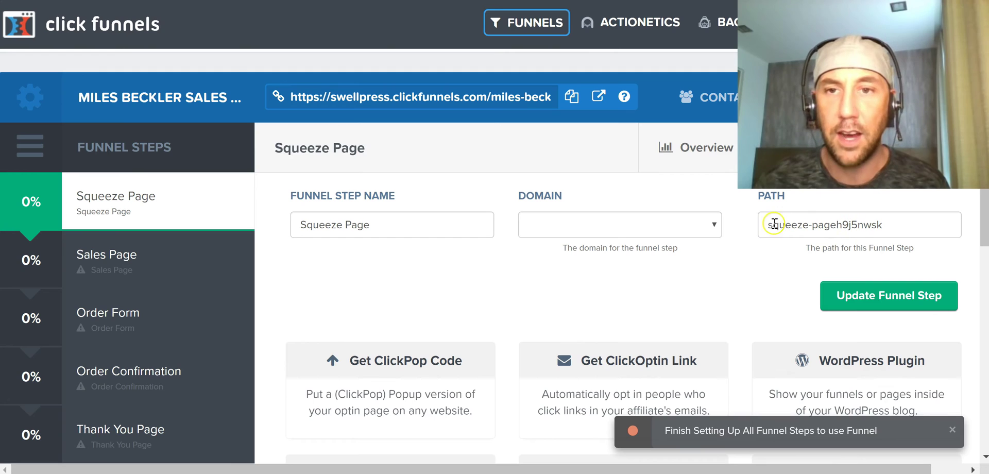
click(717, 225)
click(742, 253)
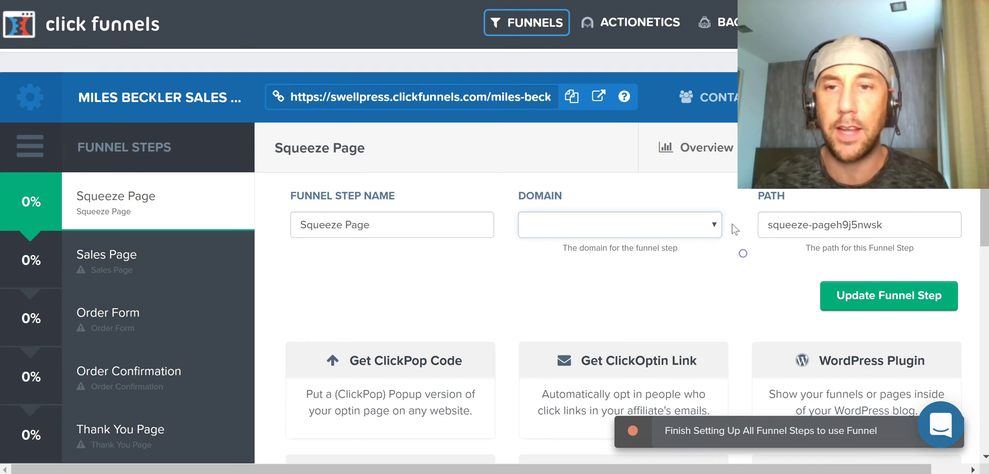
drag(884, 225, 850, 225)
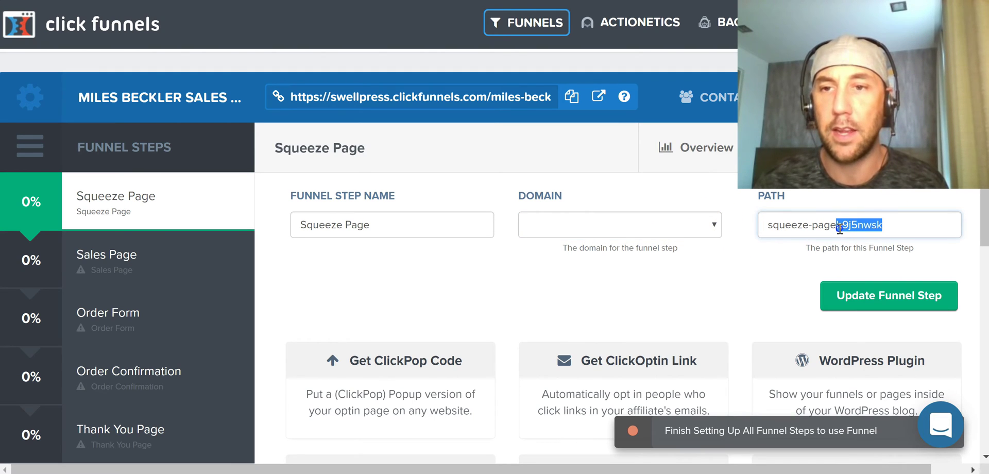
key(BackSpace)
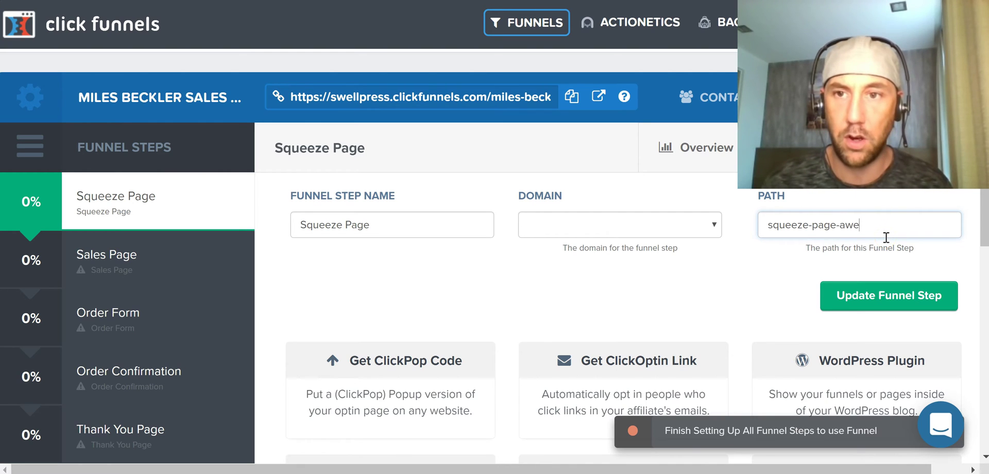
text(awesomsauce)
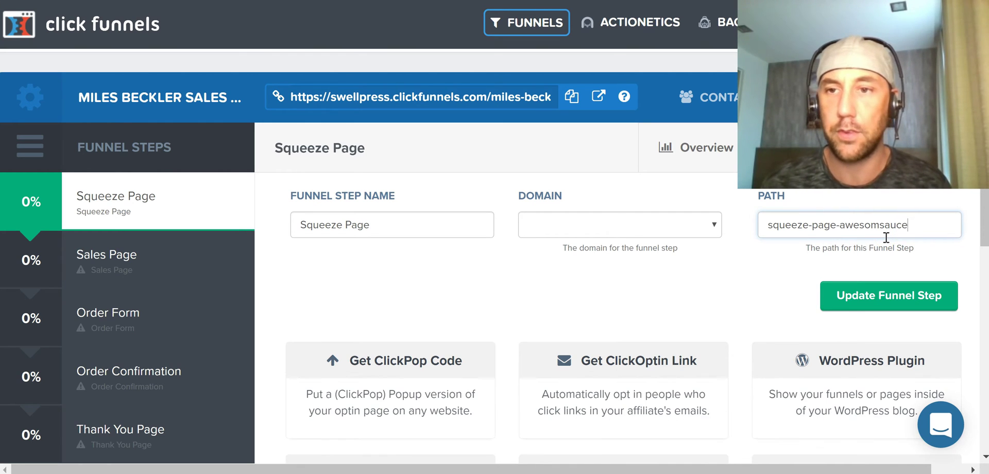
click(877, 291)
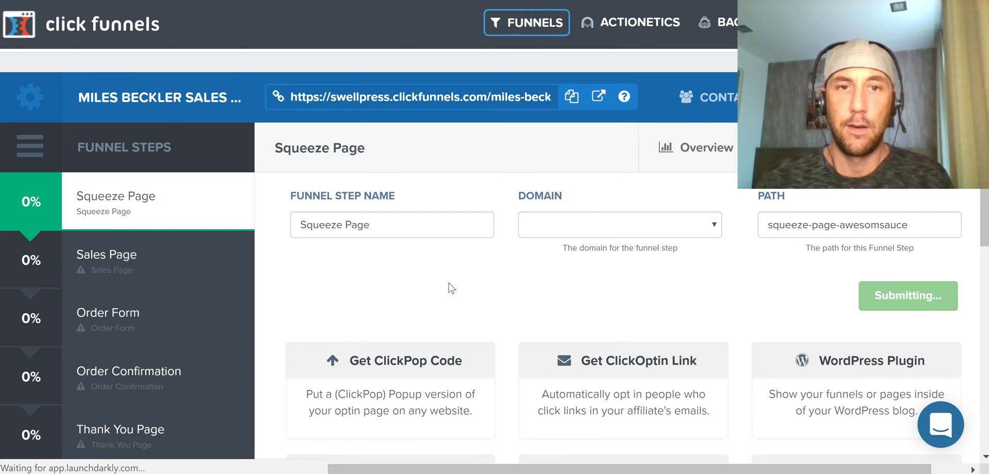
Open the squeeze page's main control version in the page editor
scroll(452, 288, down, 1)
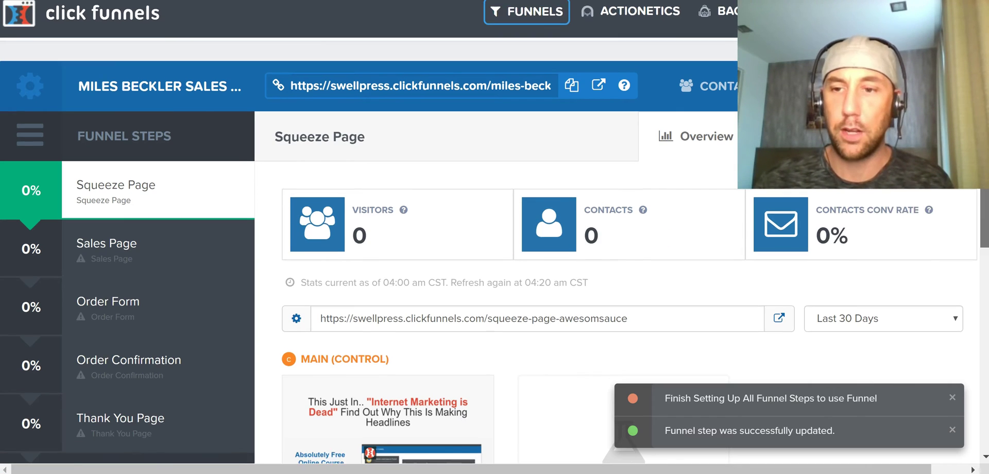
scroll(985, 195, down, 3)
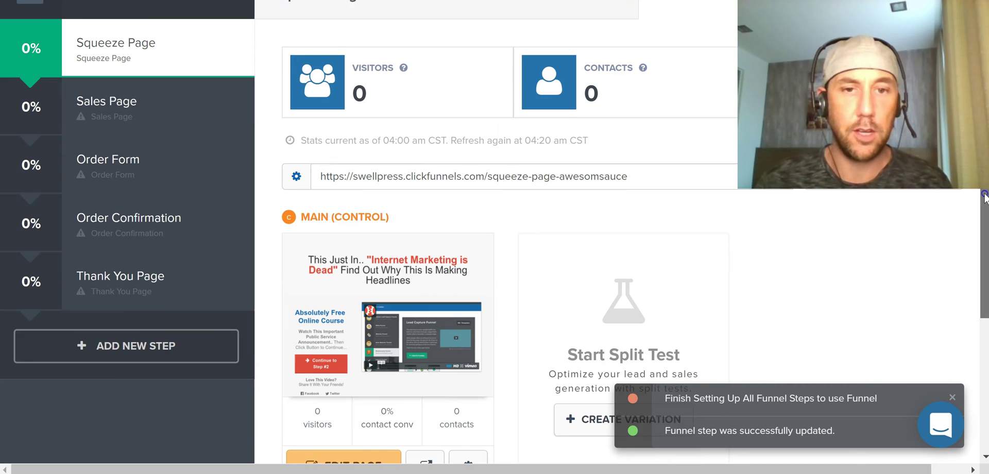
click(334, 456)
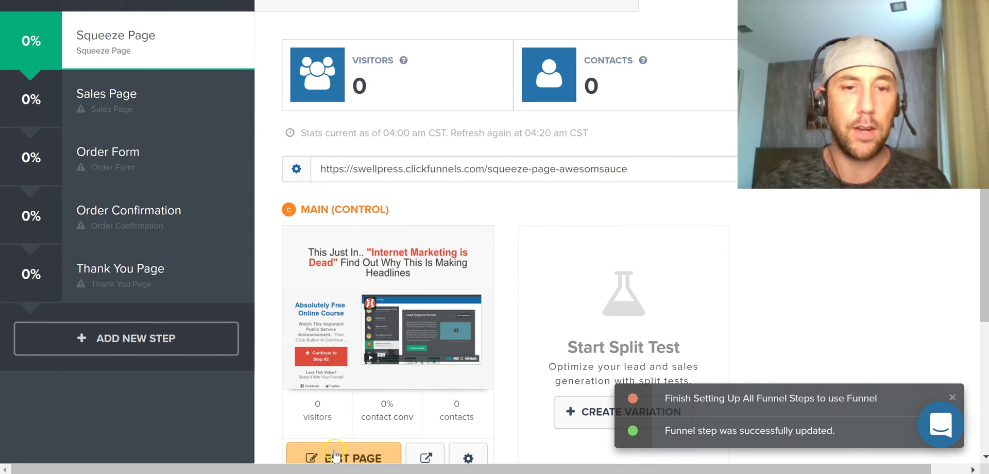
click(334, 455)
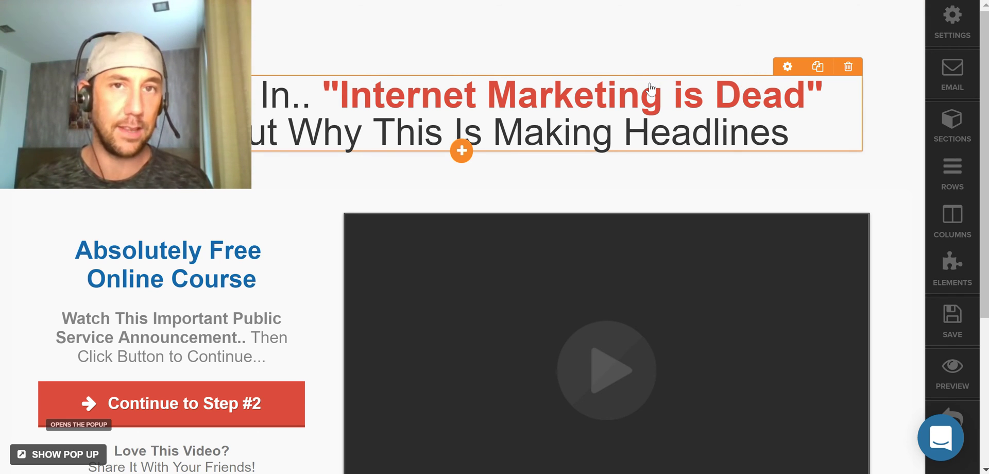
Examine the editing controls of the headline, its row and its section, and look over the page layout
click(719, 112)
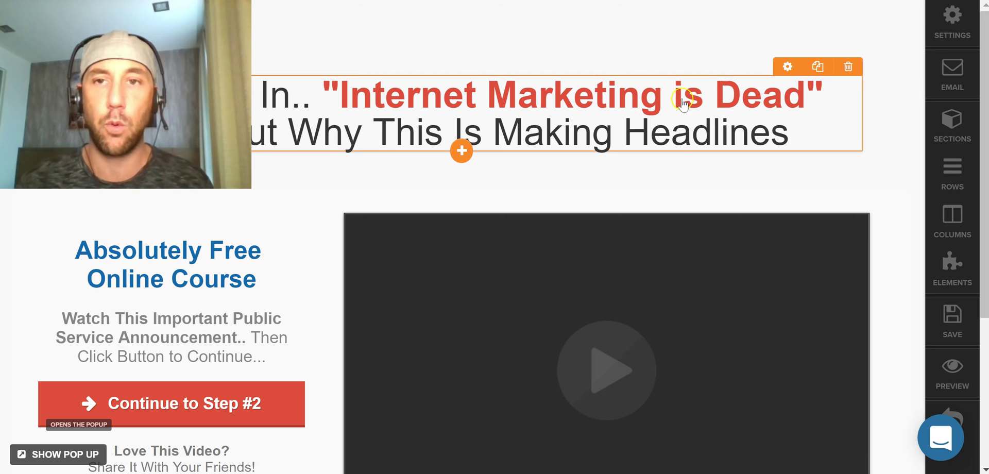
click(681, 130)
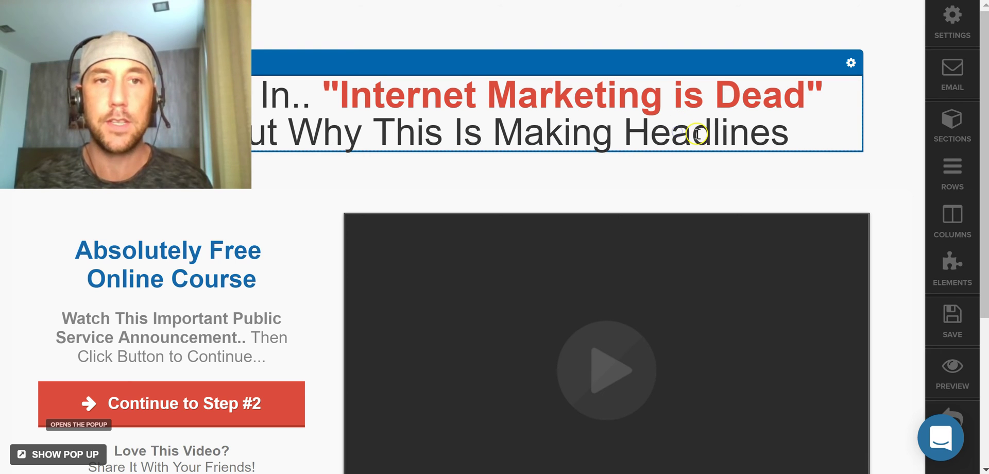
click(897, 86)
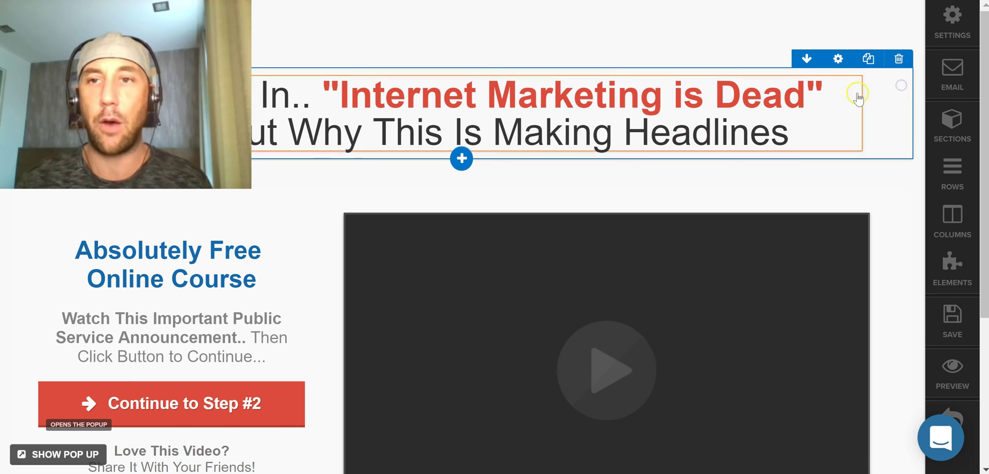
click(835, 111)
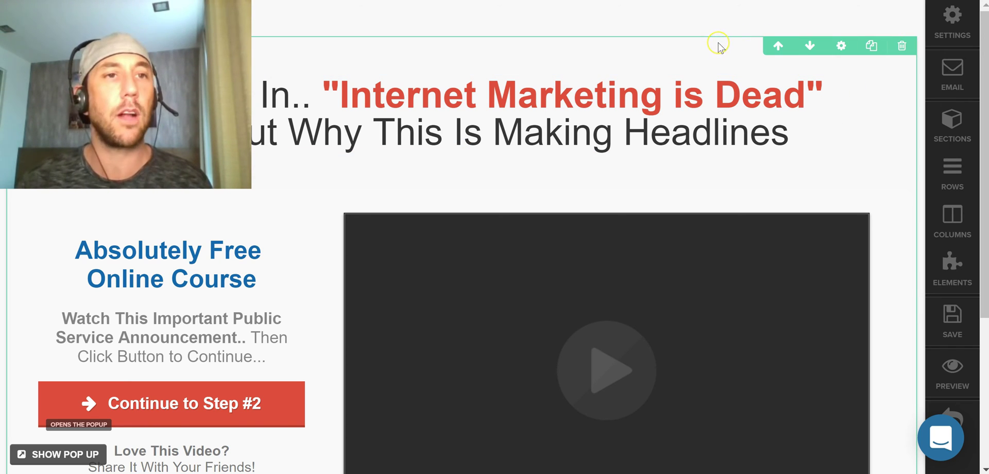
click(902, 46)
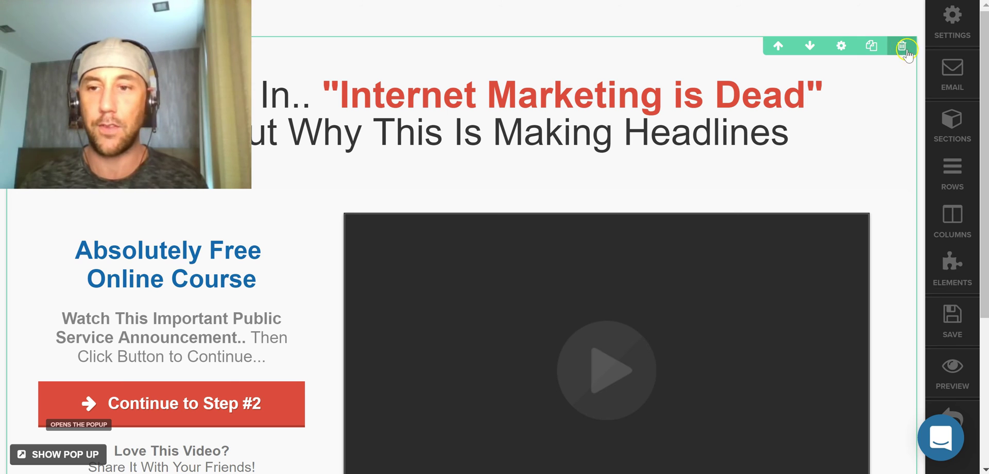
scroll(826, 128, down, 2)
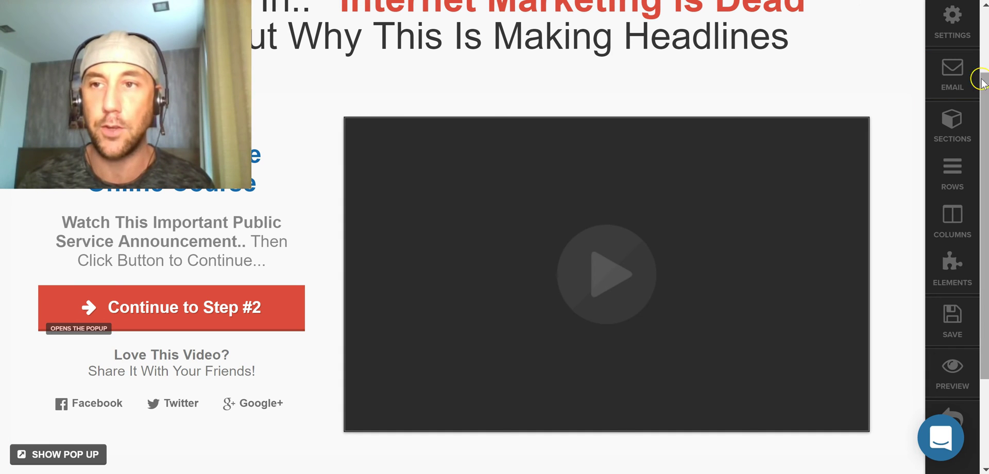
scroll(979, 77, up, 2)
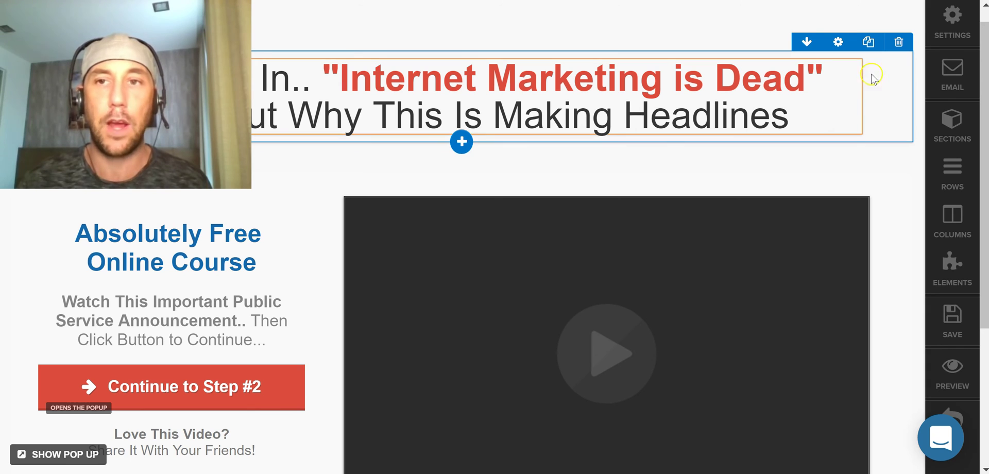
Activate inline text editing on the page headline and try selecting its whole text
click(703, 83)
triple_click(649, 84)
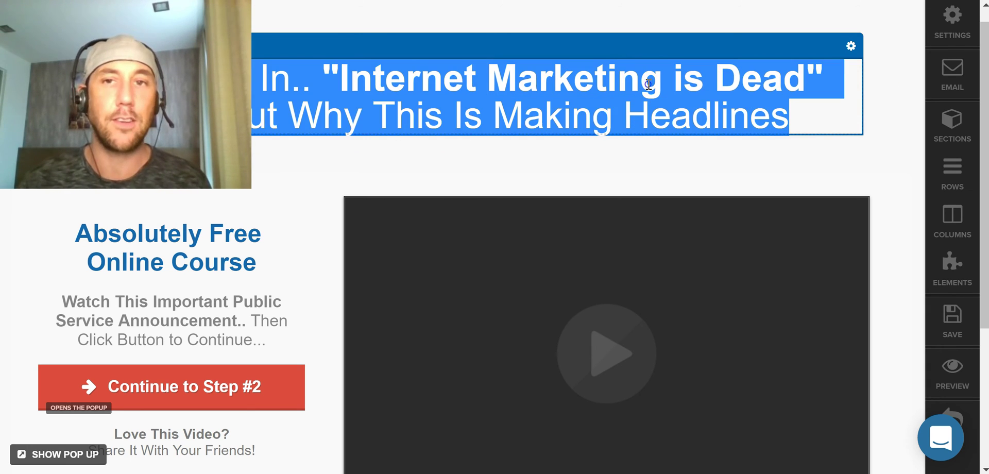
double_click(649, 85)
key(Escape)
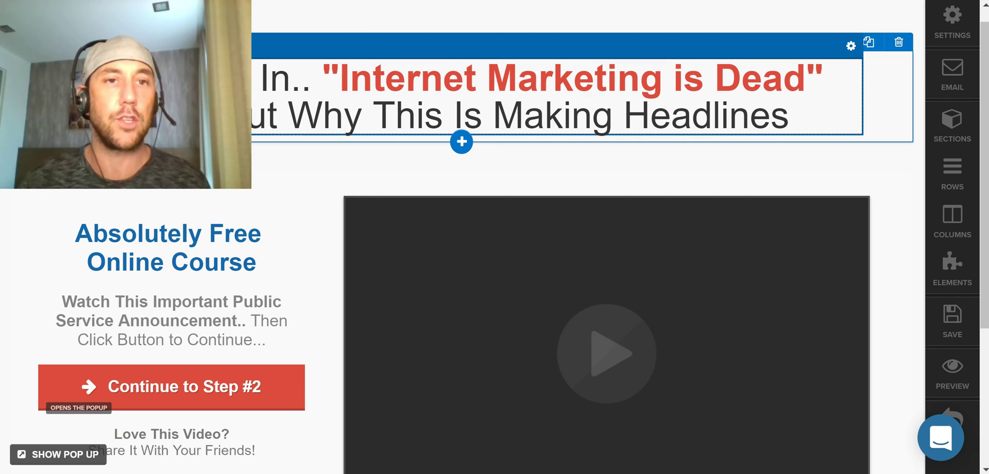